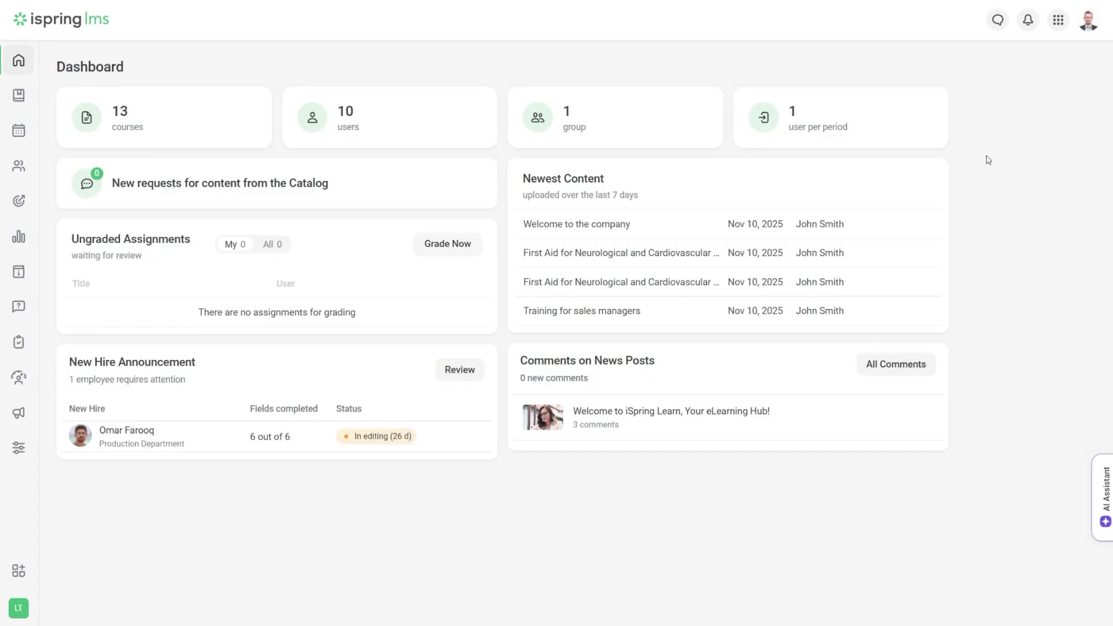
- Visit the user portal, then view Departments with Branch Office and Headquarters expanded
{"action": "left_click", "coordinate": [1088, 31]}
{"action": "left_click", "coordinate": [1054, 97]}
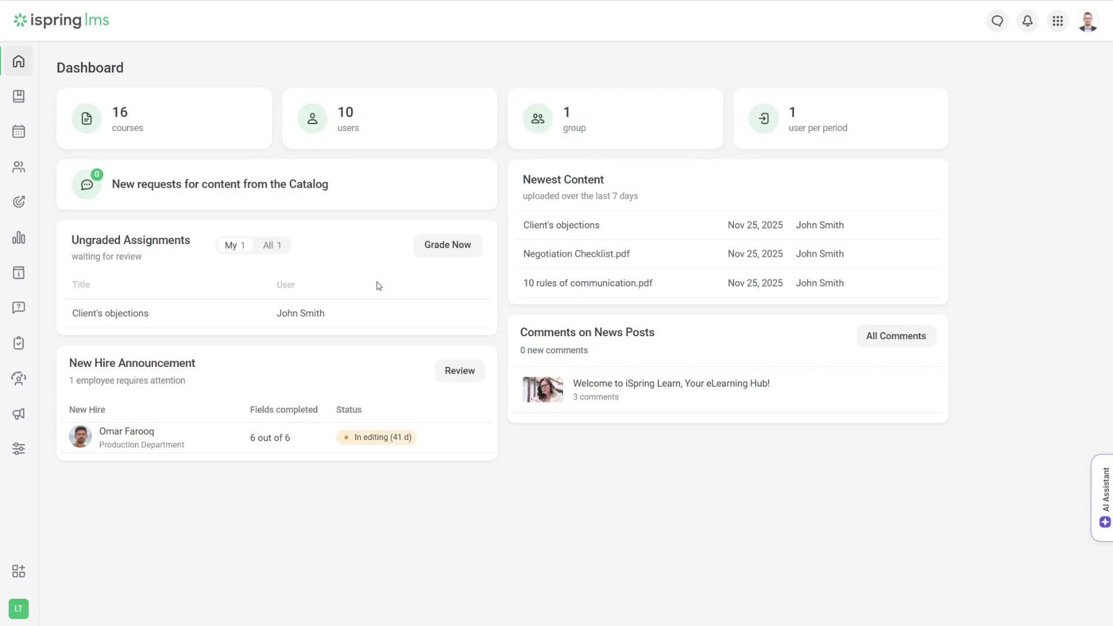
{"action": "mouse_move", "coordinate": [368, 311]}
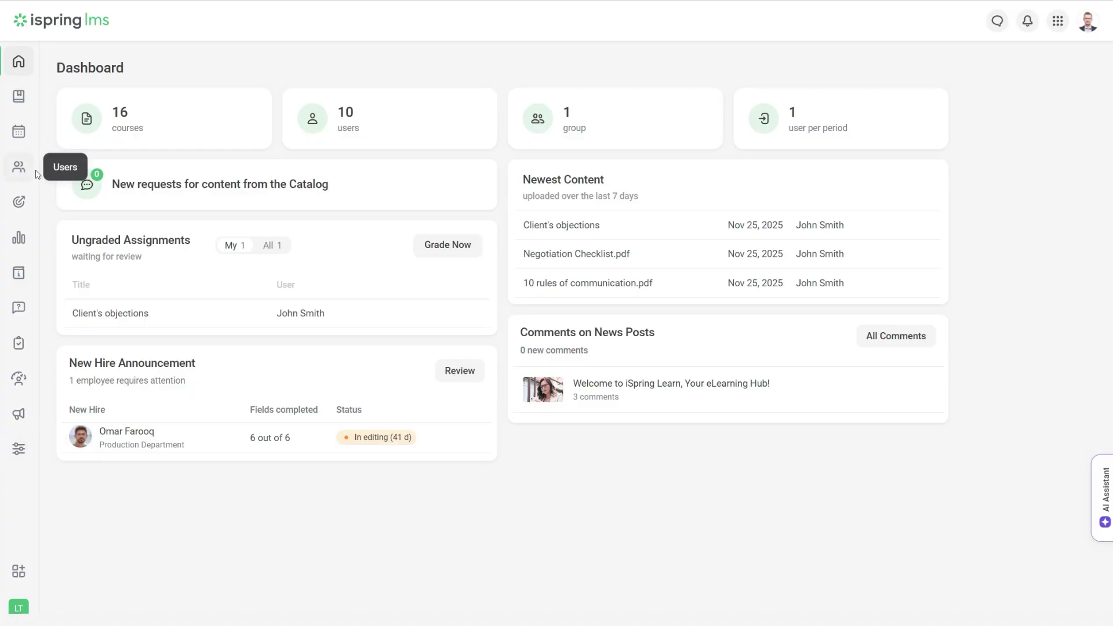
{"action": "left_click", "coordinate": [19, 168]}
{"action": "left_click", "coordinate": [136, 161]}
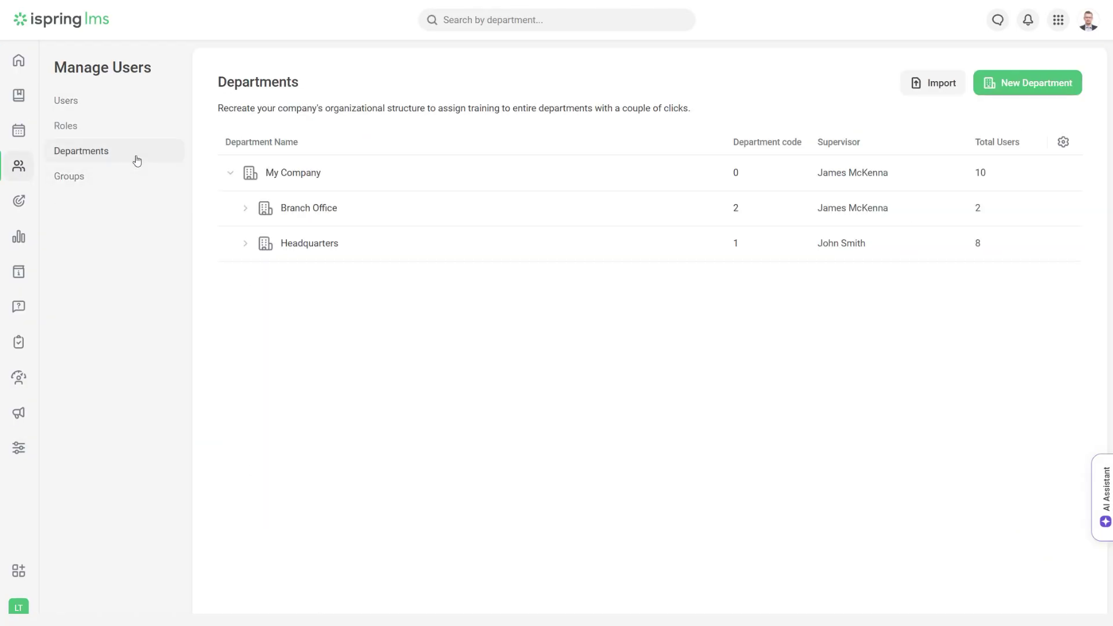
{"action": "left_click", "coordinate": [246, 209]}
{"action": "left_click", "coordinate": [246, 280]}
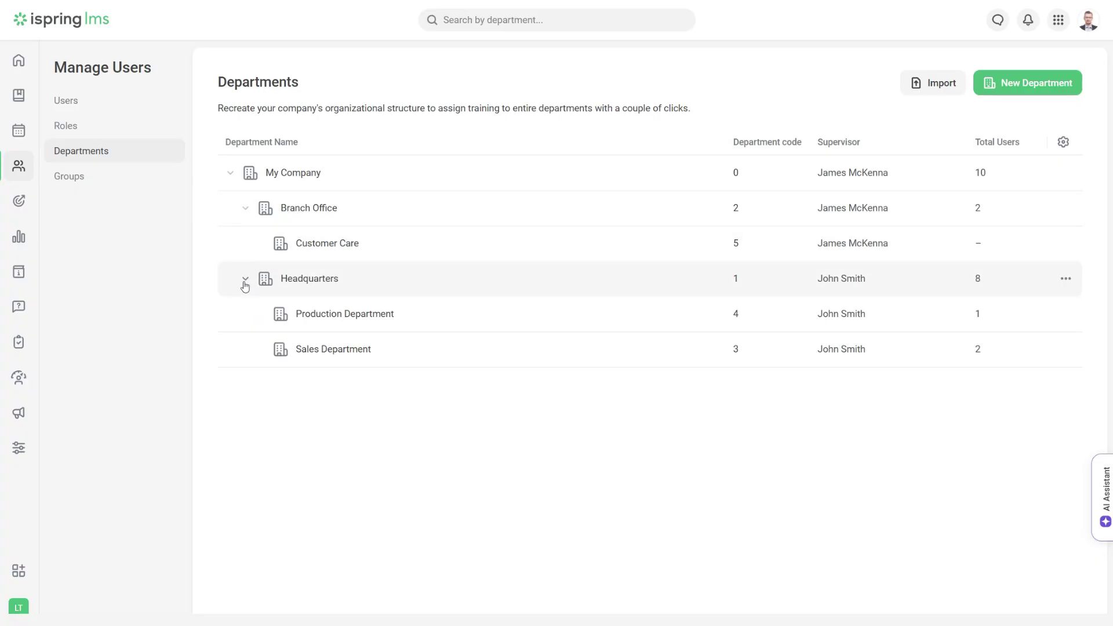
- Look over the Branding settings, then return to the list of all ten users
{"action": "left_click", "coordinate": [19, 450]}
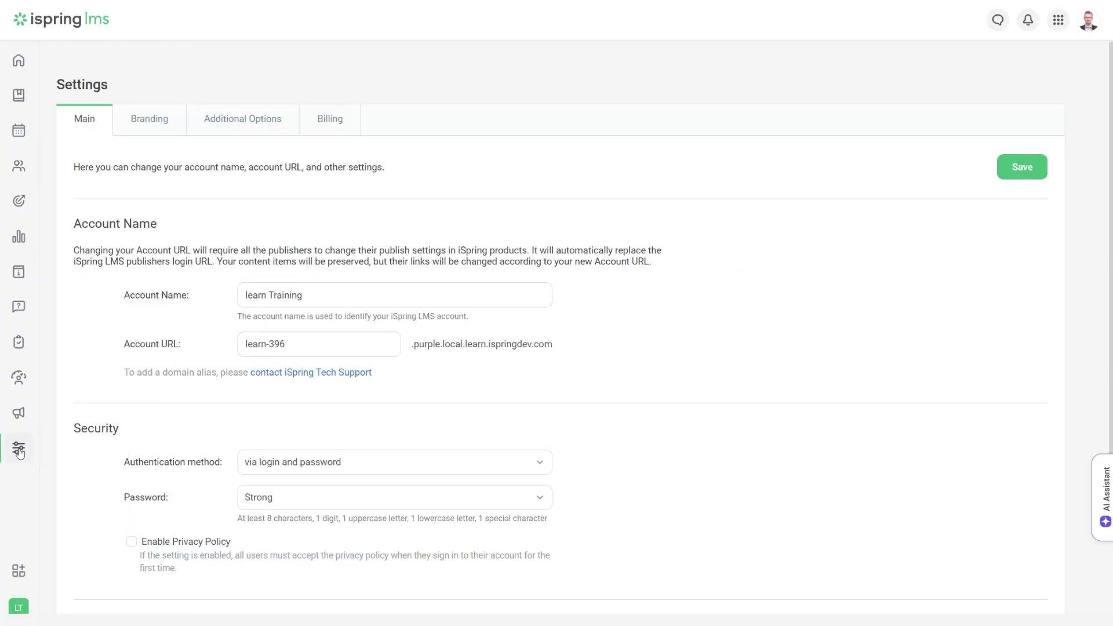
{"action": "left_click", "coordinate": [154, 134]}
{"action": "scroll", "coordinate": [177, 181], "scroll_direction": "down", "scroll_amount": 10}
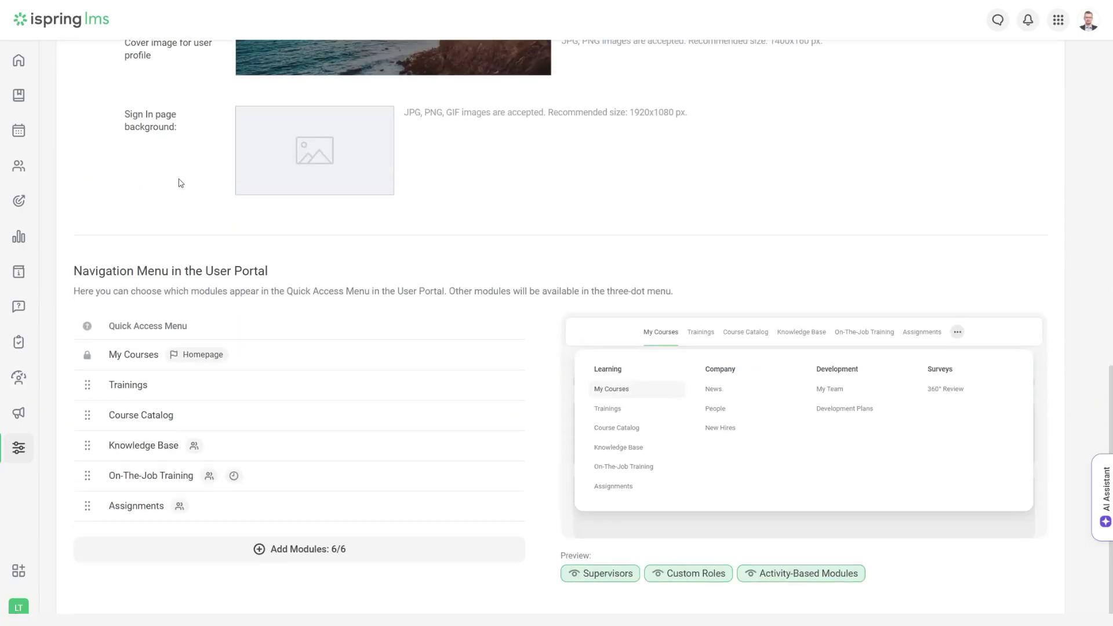
{"action": "scroll", "coordinate": [181, 183], "scroll_direction": "up", "scroll_amount": 10}
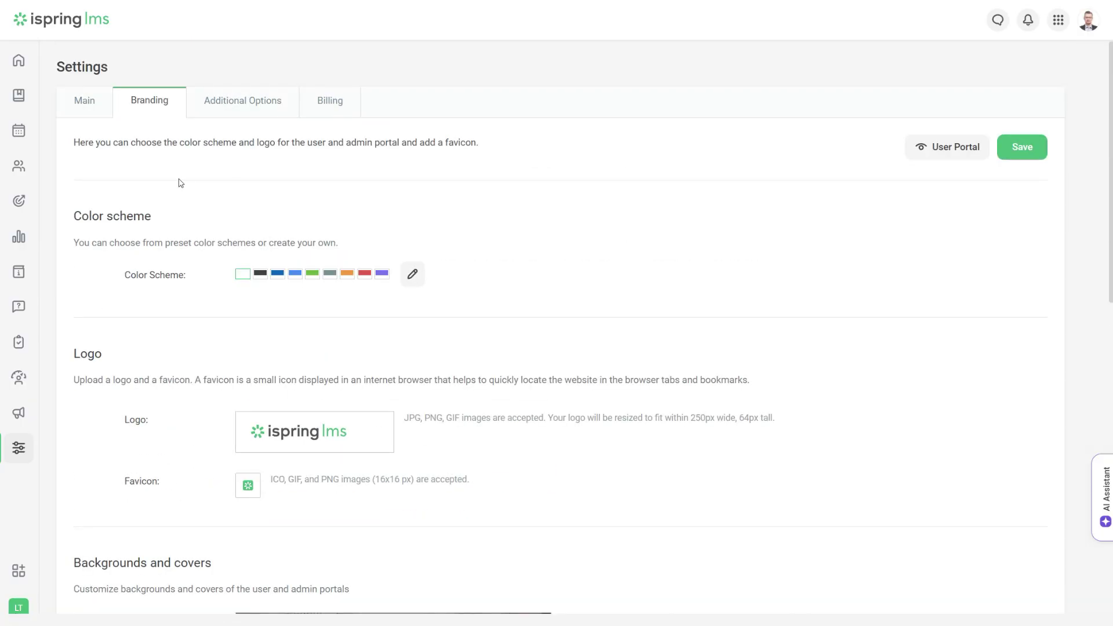
{"action": "left_click", "coordinate": [18, 166]}
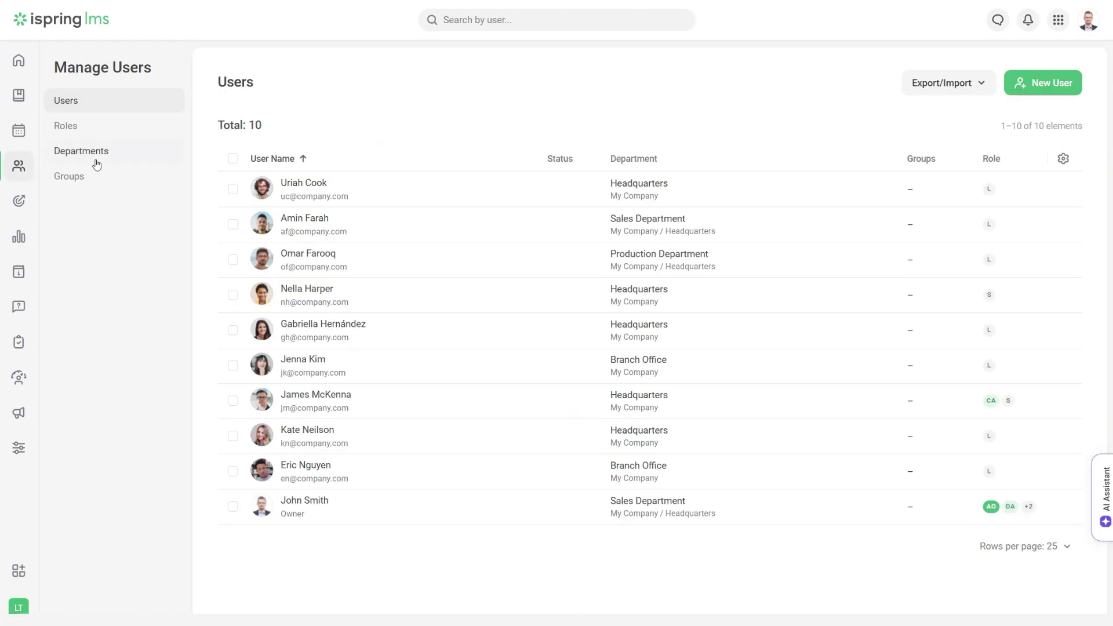
- Check the New User and Export/Import options, then message a learner asking if they've started the project
{"action": "left_click", "coordinate": [1038, 89]}
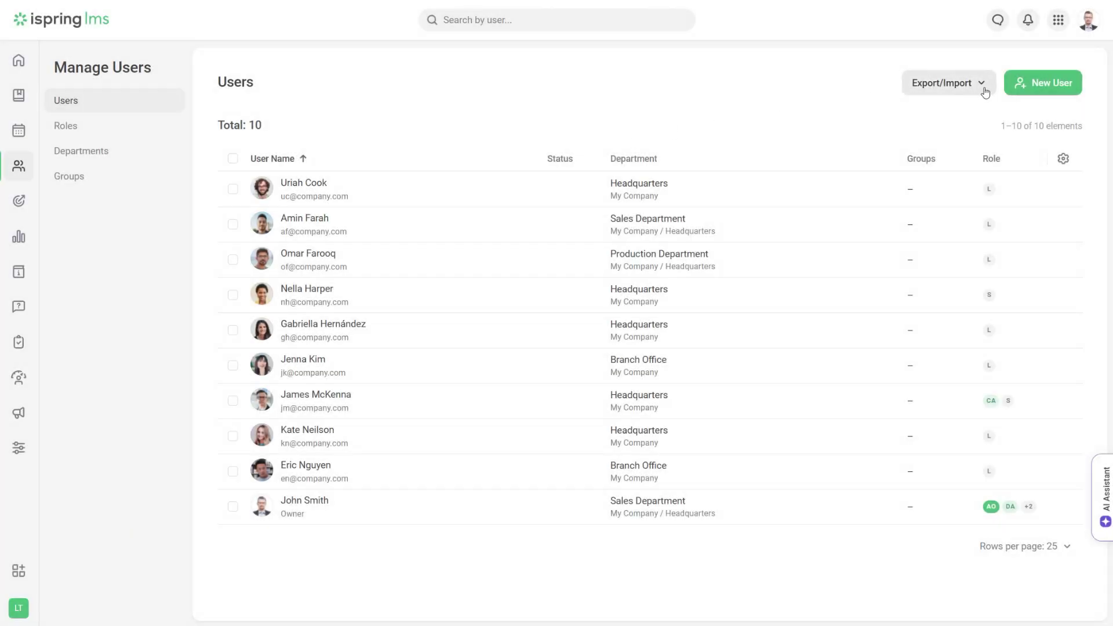
{"action": "left_click", "coordinate": [985, 91]}
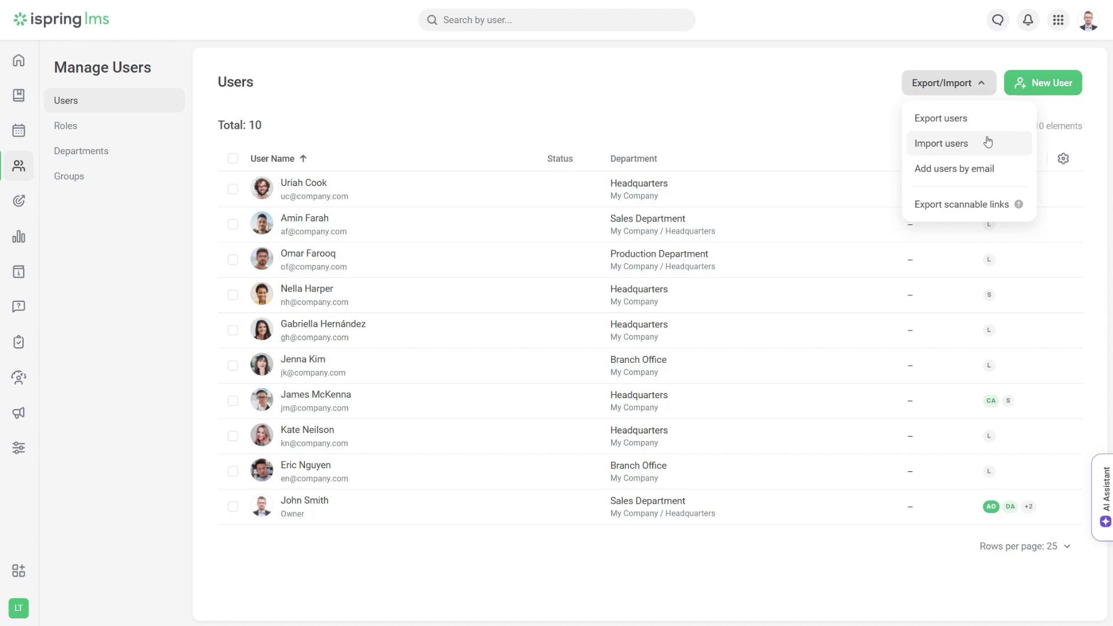
{"action": "left_click", "coordinate": [996, 27]}
{"action": "left_click", "coordinate": [767, 60]}
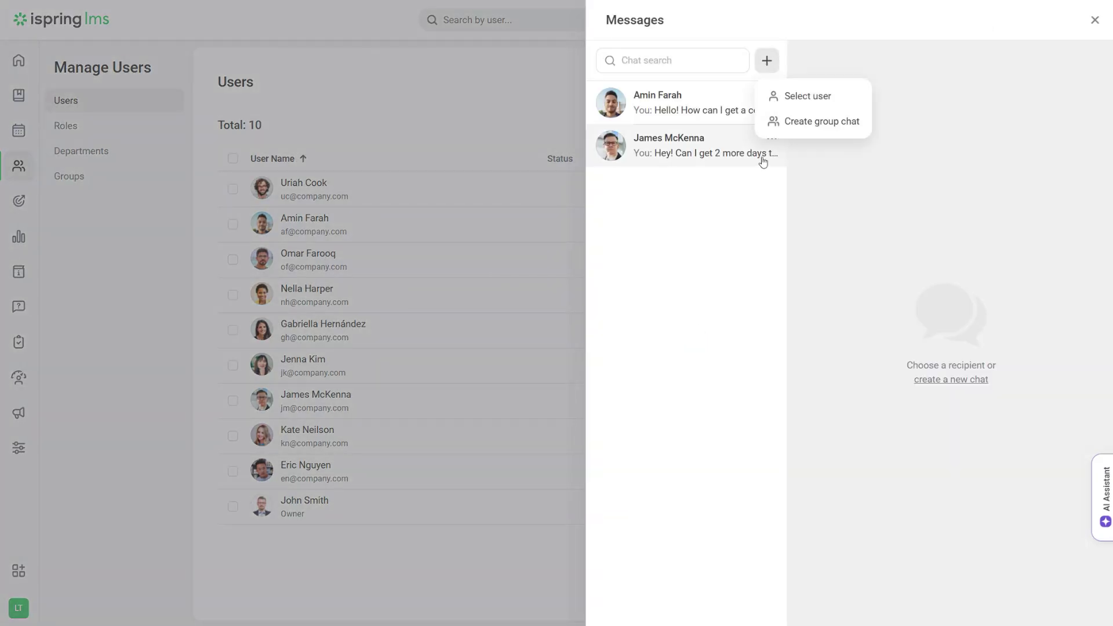
{"action": "left_click", "coordinate": [822, 98]}
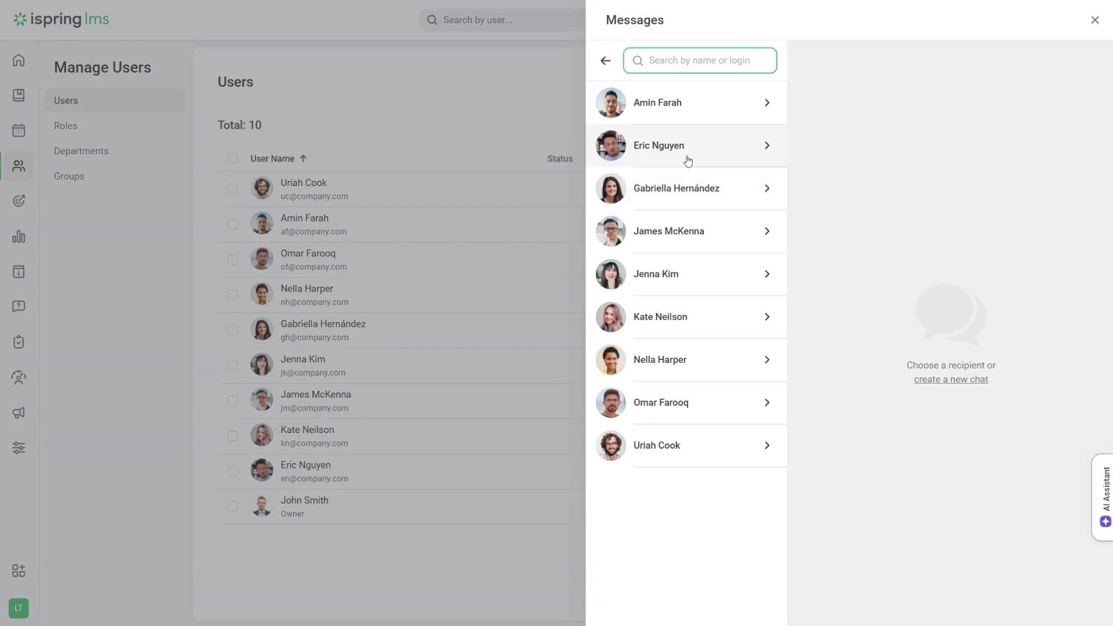
{"action": "left_click", "coordinate": [722, 322]}
{"action": "type", "text": "Hi! Have you started the project yet?"}
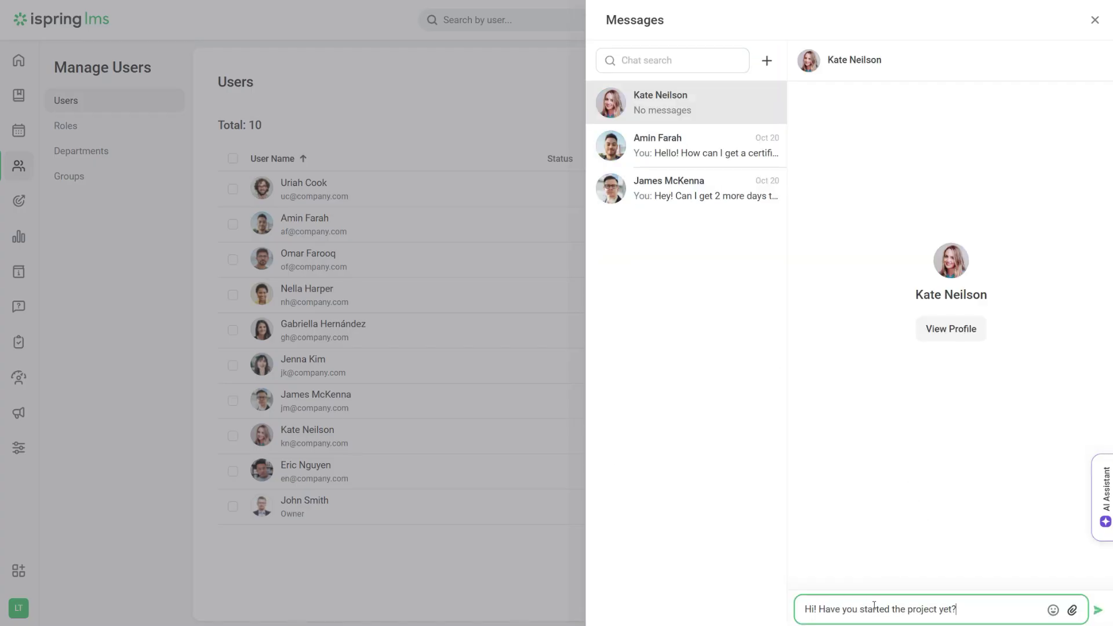
{"action": "left_click", "coordinate": [1099, 610]}
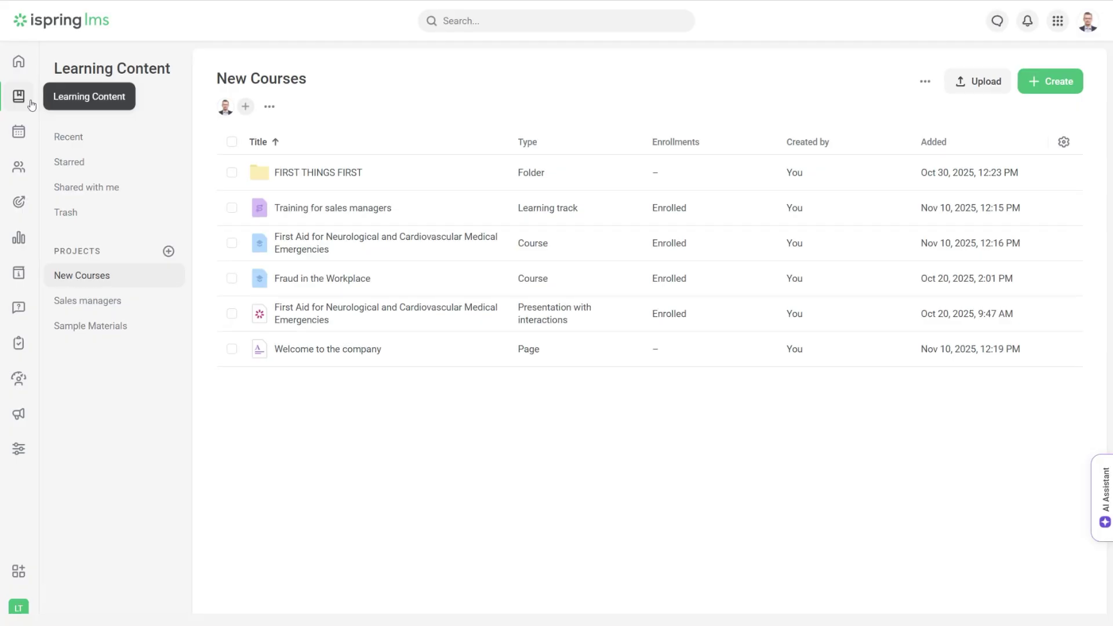
- Create a new content project with one colleague as collaborator, then go to Services
{"action": "left_click", "coordinate": [168, 251]}
{"action": "left_click", "coordinate": [638, 265]}
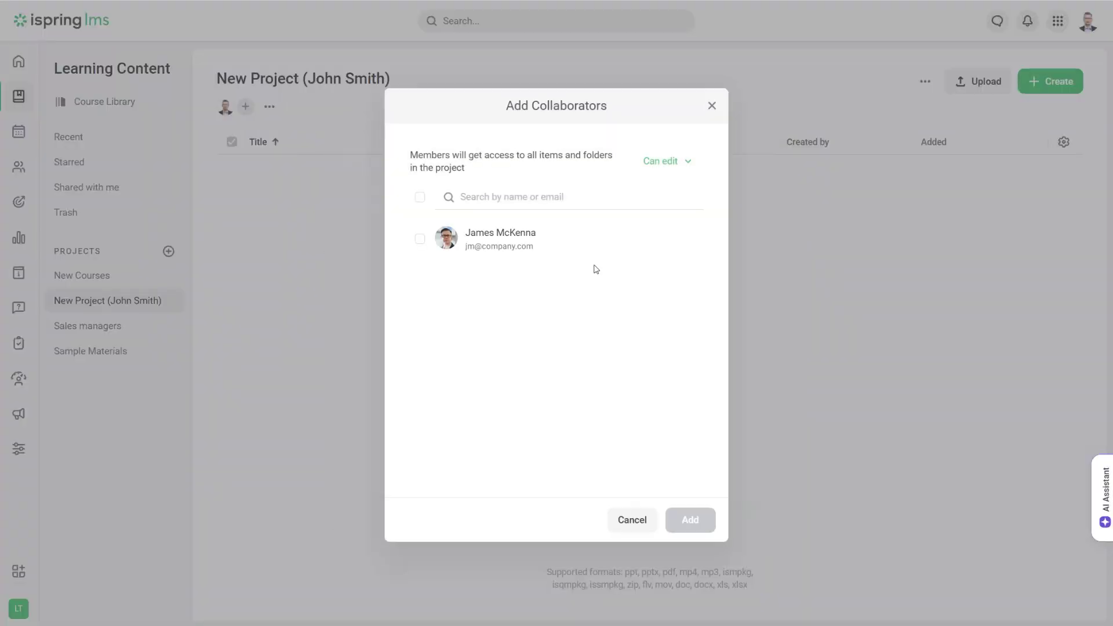
{"action": "left_click", "coordinate": [419, 239]}
{"action": "left_click", "coordinate": [690, 519]}
{"action": "left_click", "coordinate": [1038, 82]}
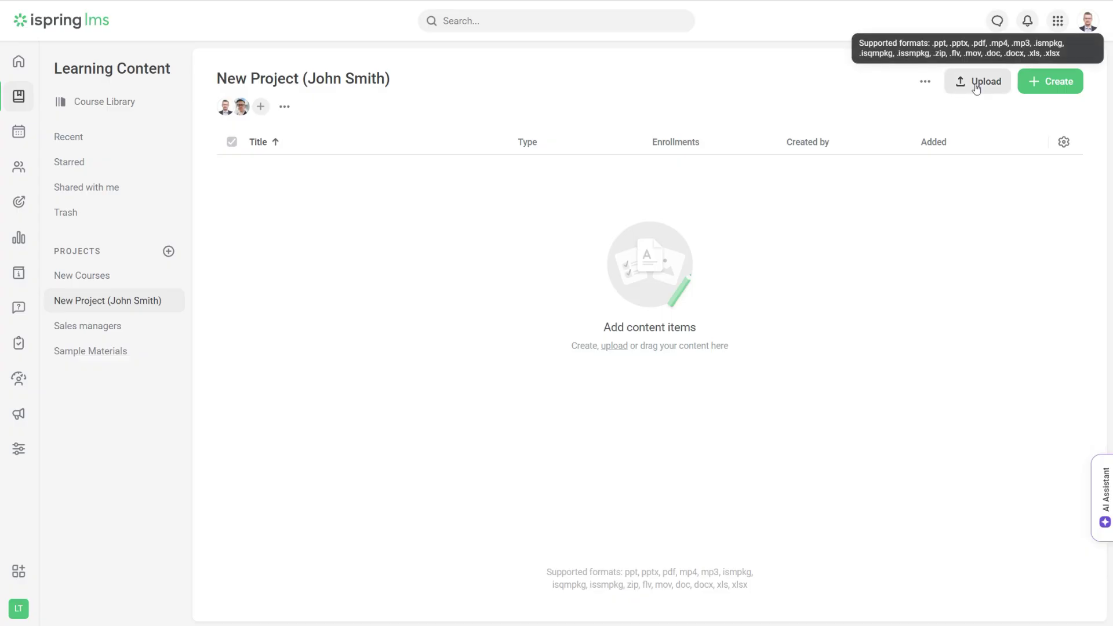
{"action": "left_click", "coordinate": [19, 572]}
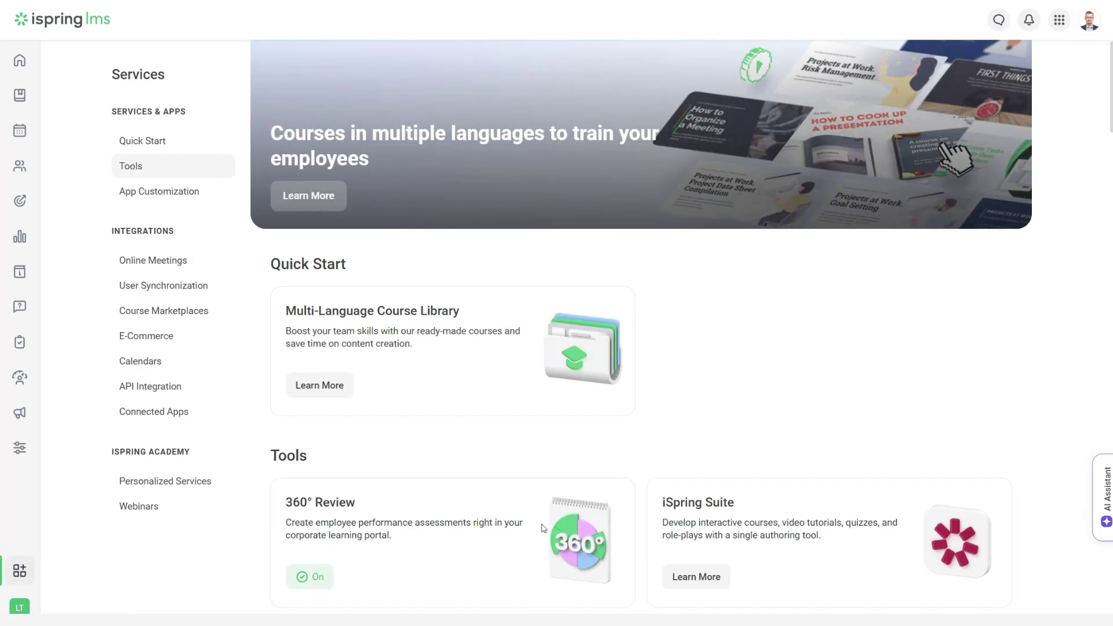
- View the iSpring Suite card's details about its authoring tools
{"action": "left_click", "coordinate": [745, 516]}
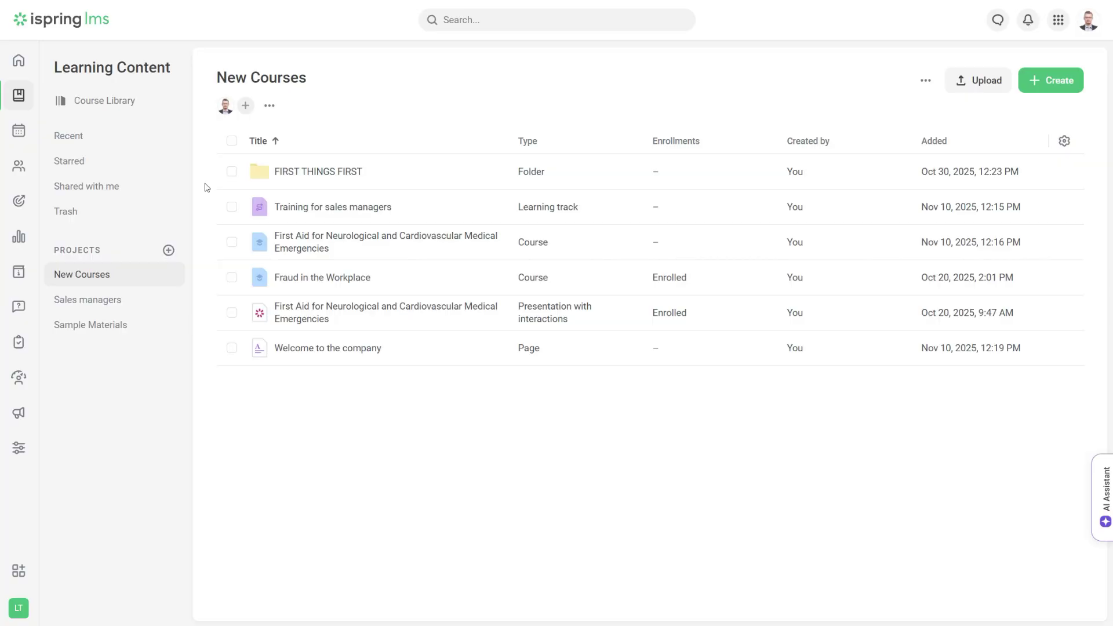
- Enroll the two Headquarters Sales Department users in the Training for sales managers track, then select First Aid
{"action": "left_click", "coordinate": [231, 207]}
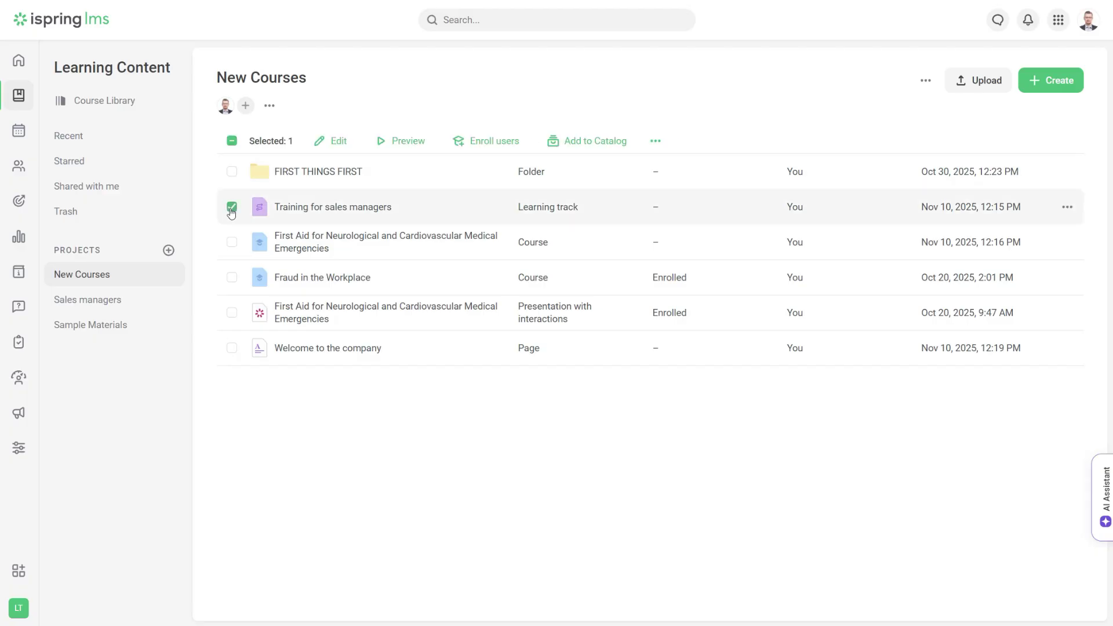
{"action": "left_click", "coordinate": [496, 143]}
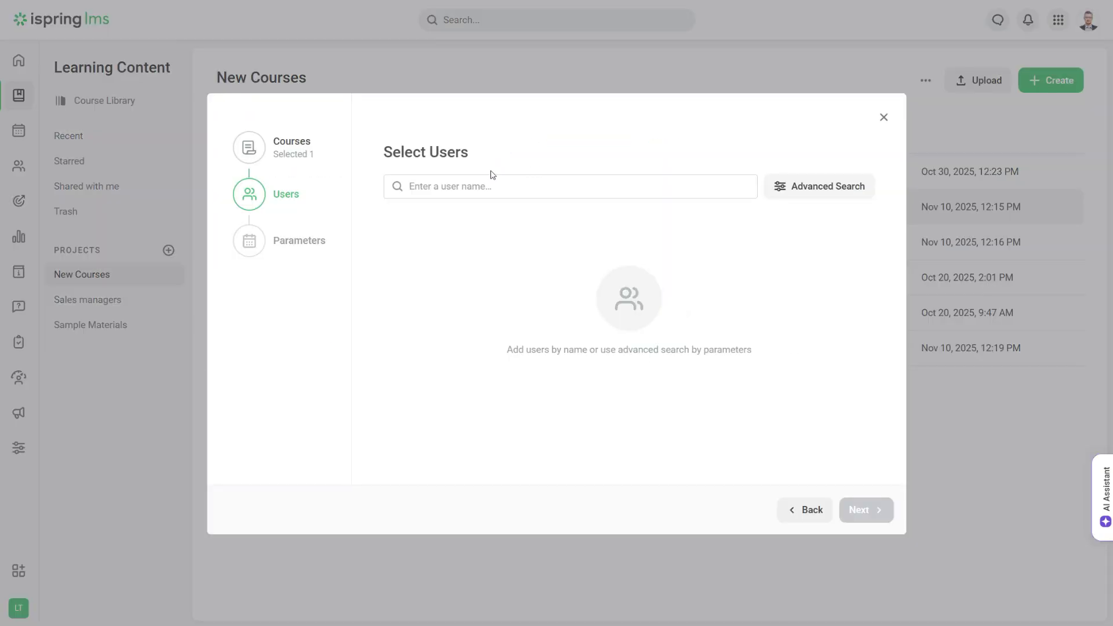
{"action": "left_click", "coordinate": [772, 192]}
{"action": "left_click", "coordinate": [489, 191]}
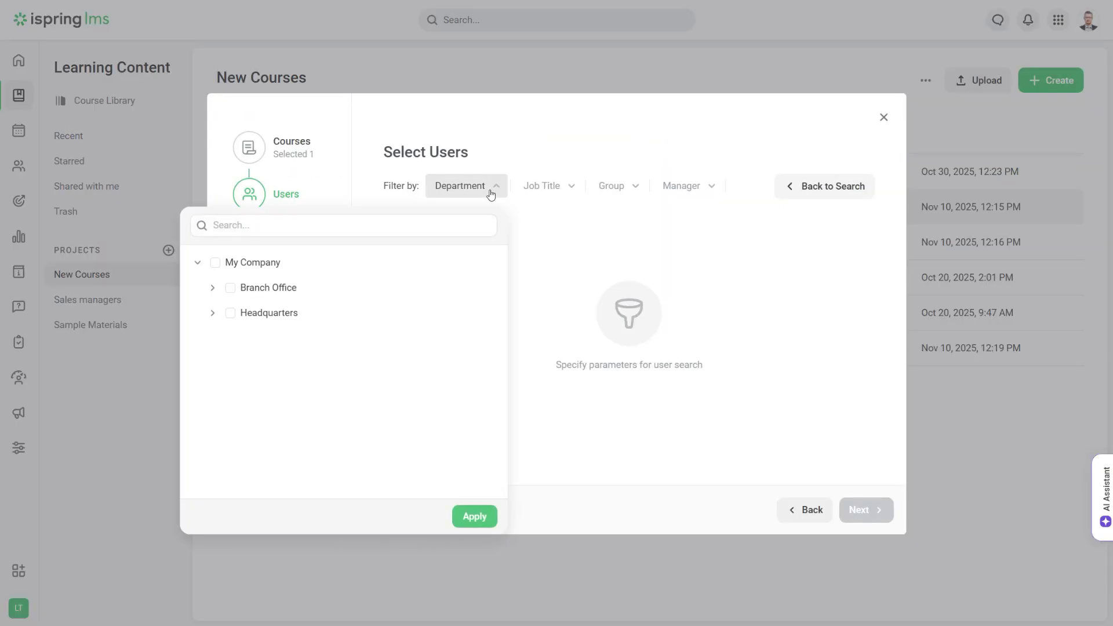
{"action": "left_click", "coordinate": [213, 312]}
{"action": "left_click", "coordinate": [245, 363]}
{"action": "left_click", "coordinate": [475, 516]}
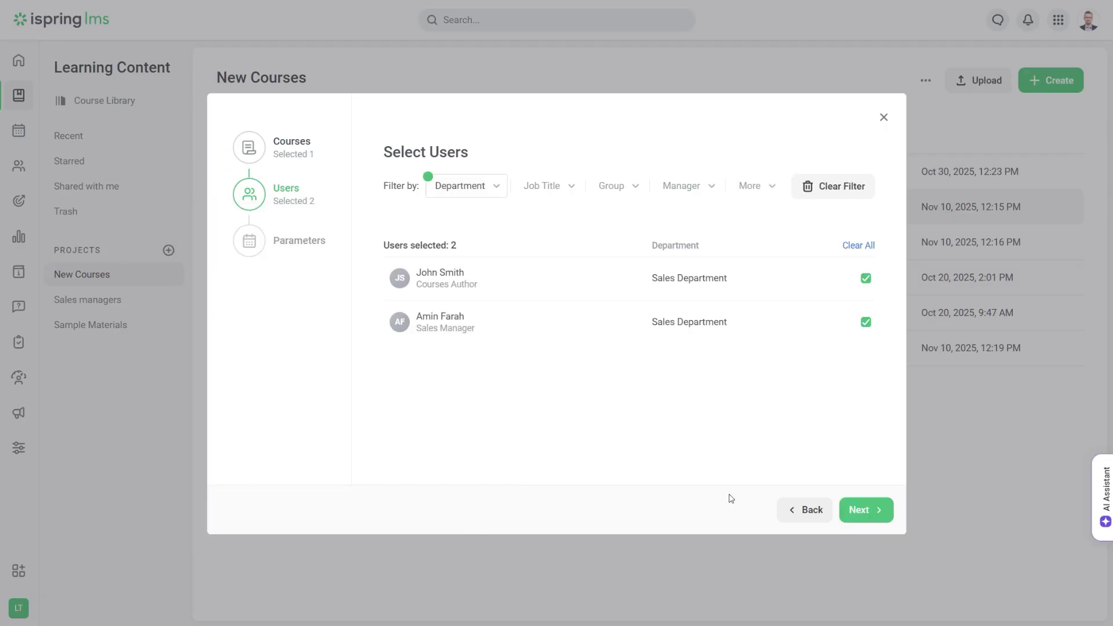
{"action": "left_click", "coordinate": [866, 509]}
{"action": "left_click", "coordinate": [874, 510]}
{"action": "left_click", "coordinate": [231, 242]}
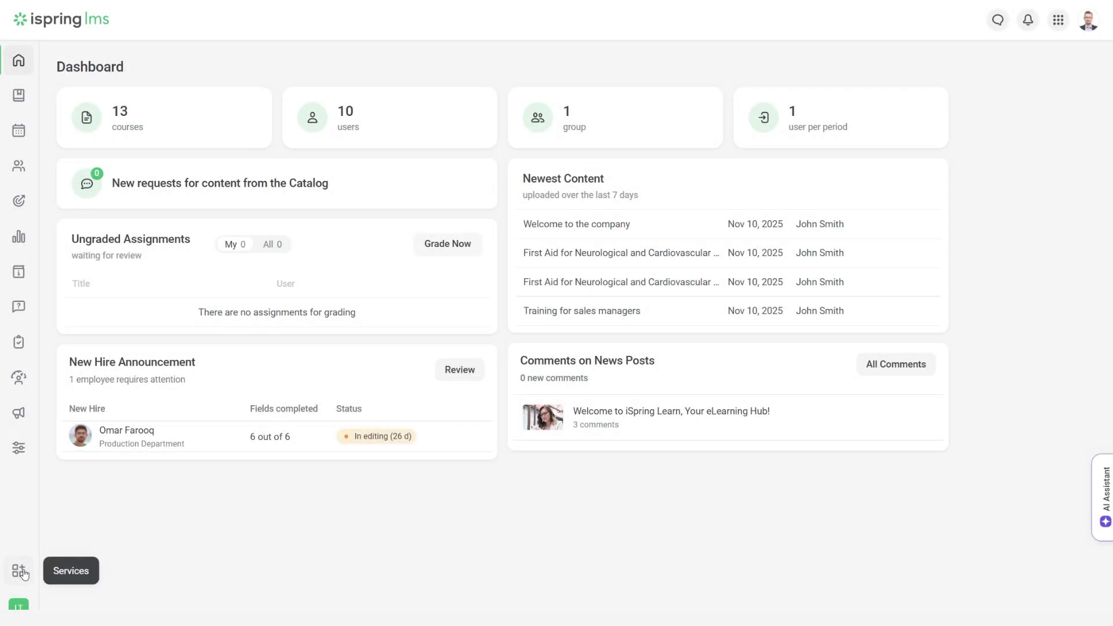
- Open the Multi-Language Course Library webpage from the Services page
{"action": "left_click", "coordinate": [23, 574]}
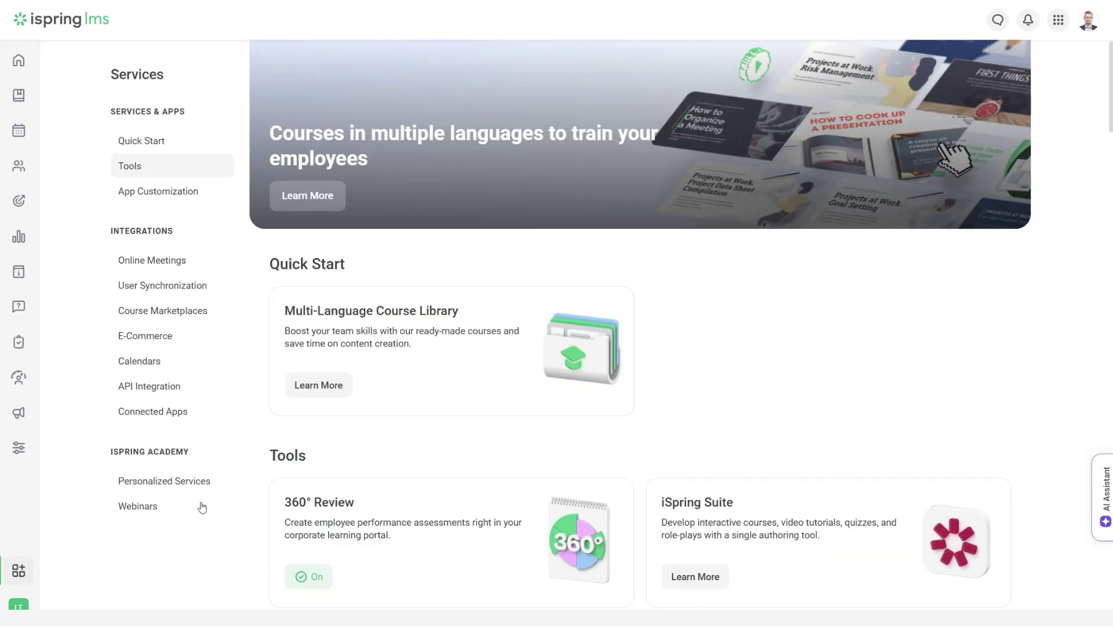
{"action": "left_click", "coordinate": [372, 385]}
{"action": "left_click", "coordinate": [403, 386]}
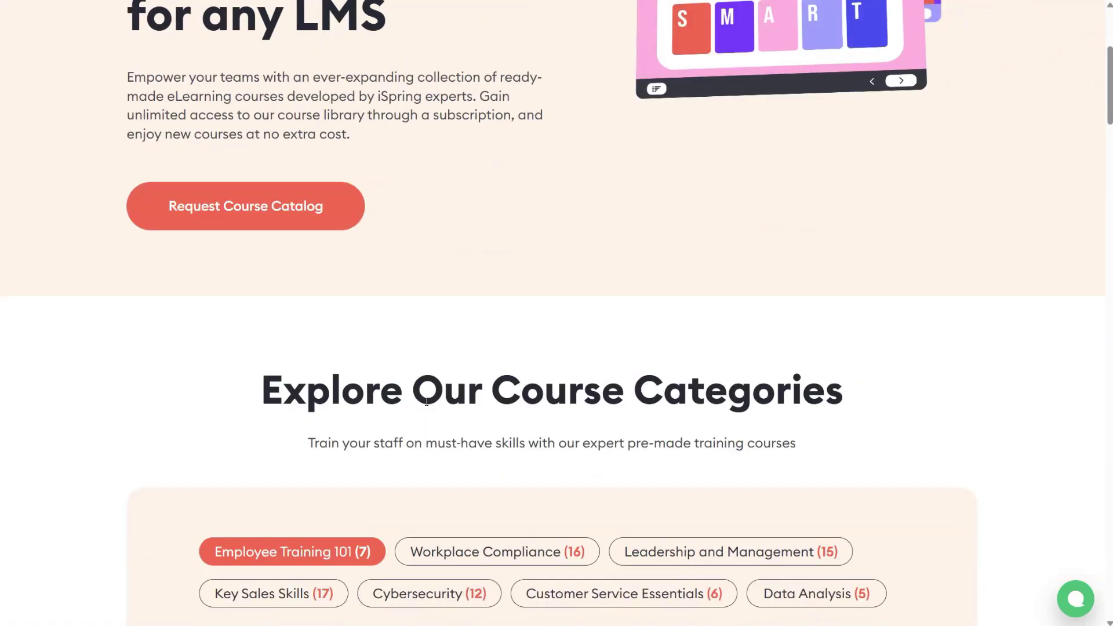
{"action": "scroll", "coordinate": [427, 406], "scroll_direction": "down", "scroll_amount": 5}
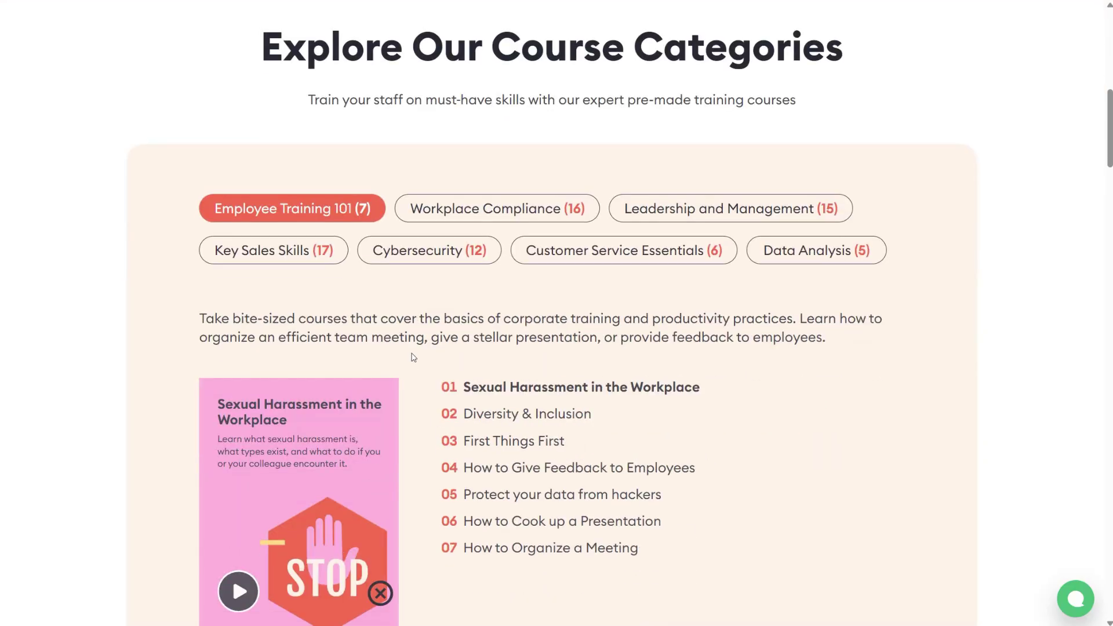
- Browse the Workplace Compliance and Customer Service Essentials course categories
{"action": "left_click", "coordinate": [527, 214]}
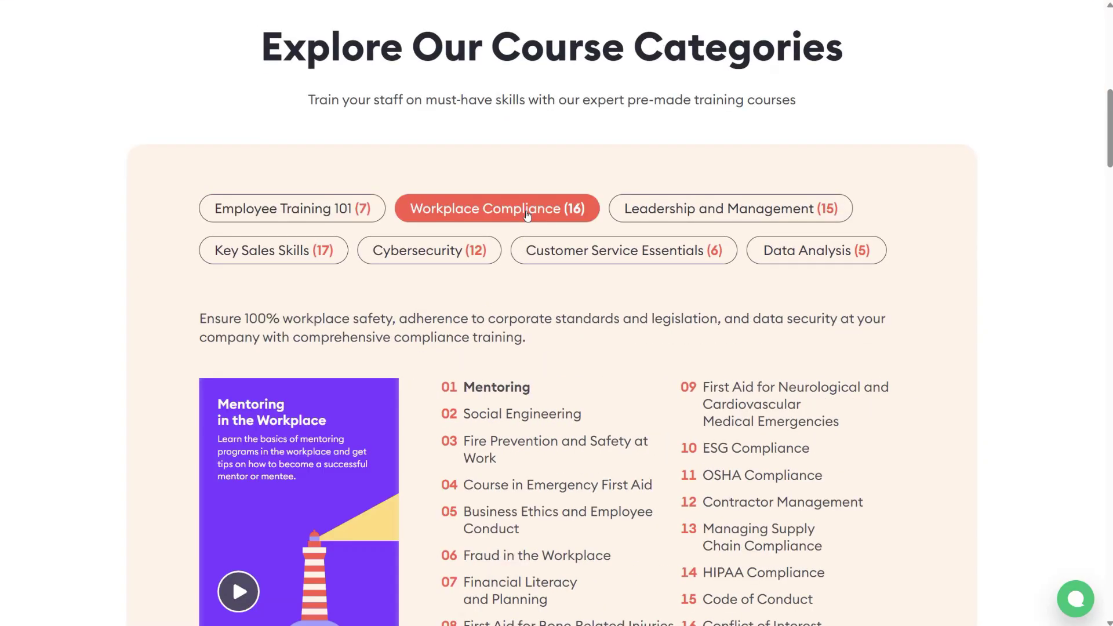
{"action": "left_click", "coordinate": [694, 256]}
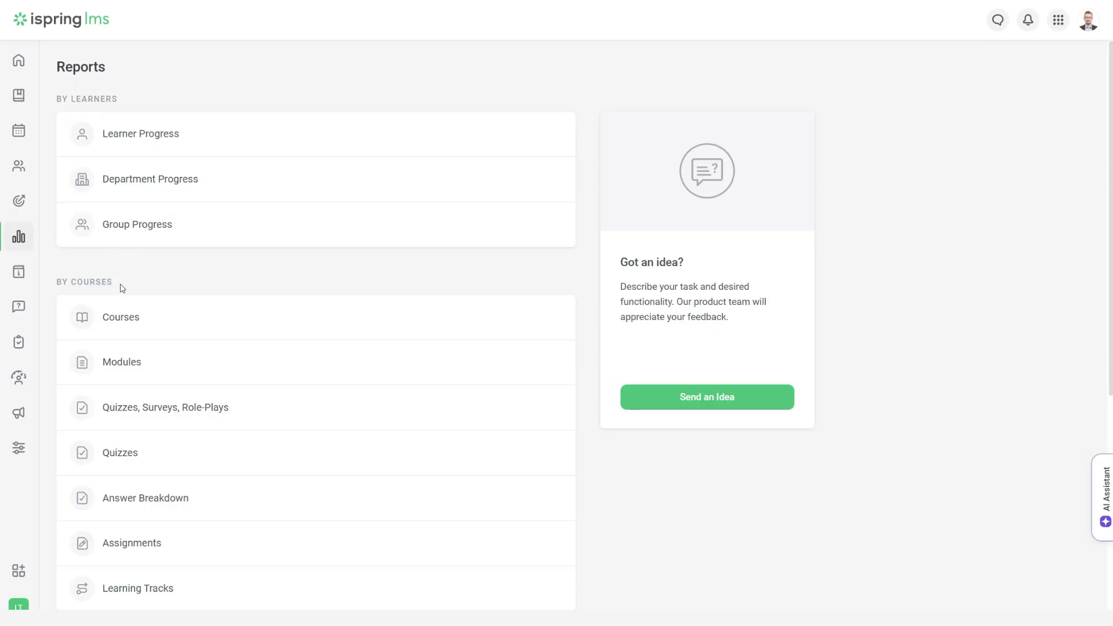
{"action": "scroll", "coordinate": [122, 288], "scroll_direction": "down", "scroll_amount": 6}
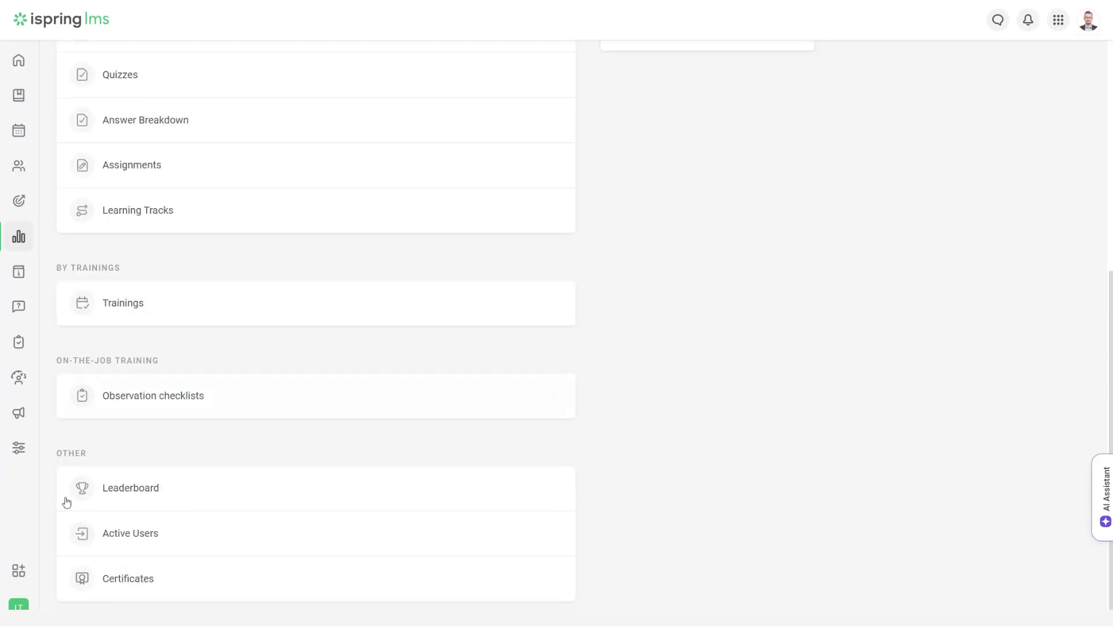
- Open the Learner Progress report, then switch to the user portal's My Courses
{"action": "scroll", "coordinate": [221, 458], "scroll_direction": "up", "scroll_amount": 6}
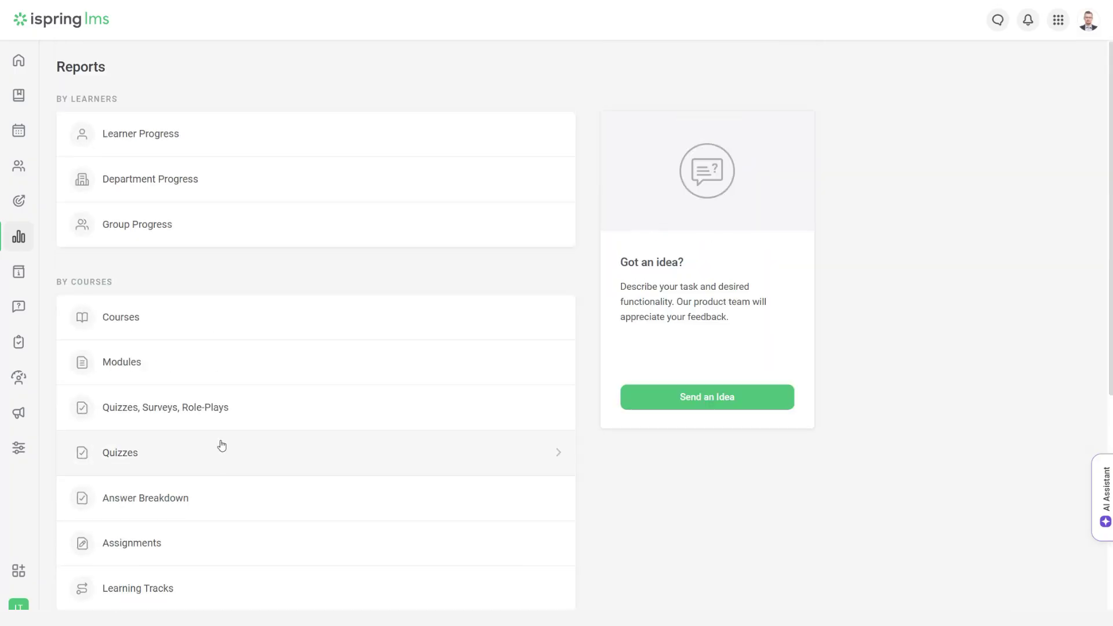
{"action": "left_click", "coordinate": [265, 141]}
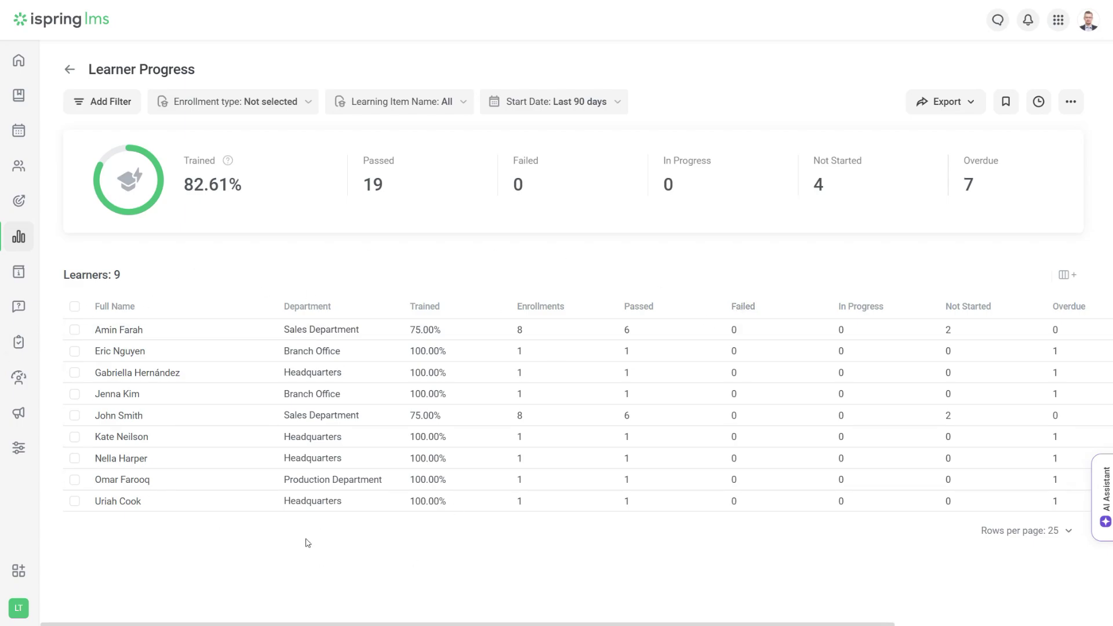
{"action": "left_click", "coordinate": [1087, 25]}
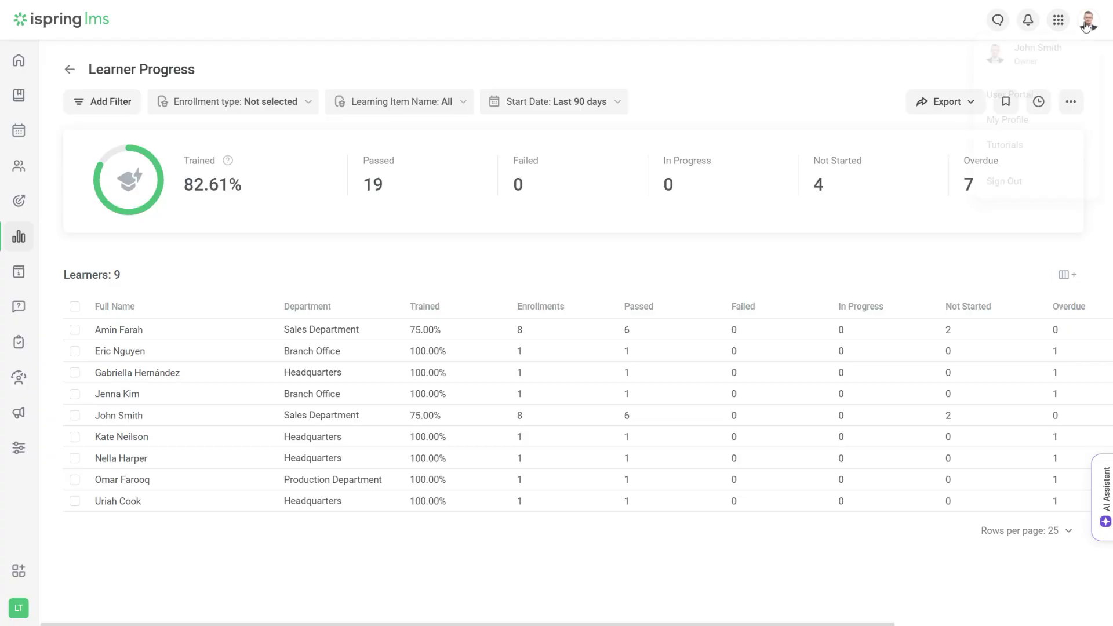
{"action": "left_click", "coordinate": [1053, 97]}
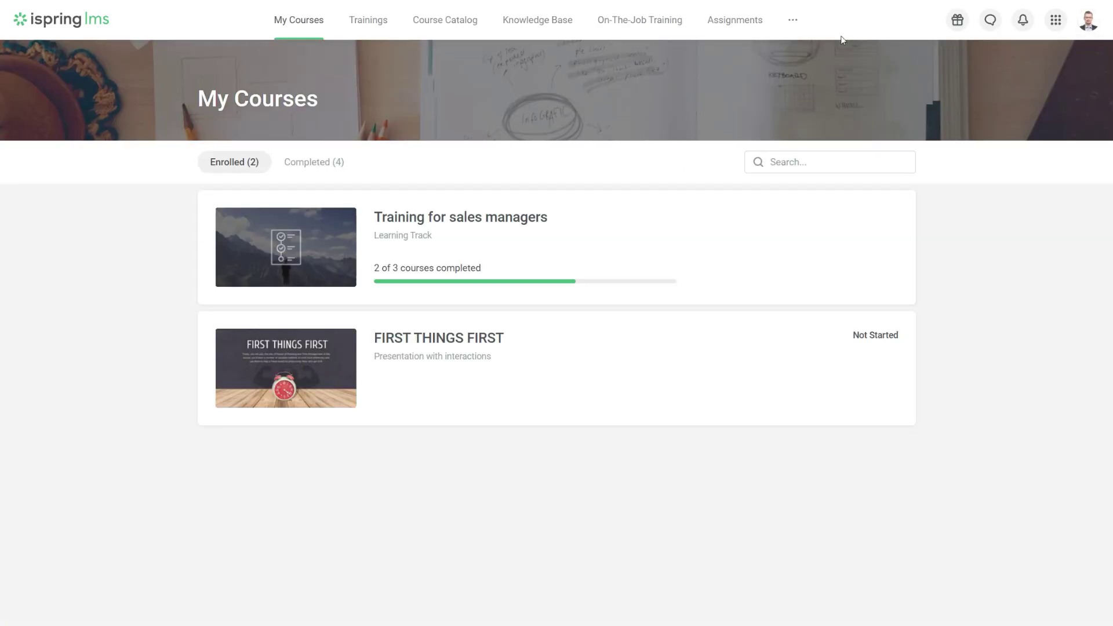
- Review the Sales Department's progress on My Team, then open the Knowledge Base
{"action": "left_click", "coordinate": [792, 19]}
{"action": "left_click", "coordinate": [703, 104]}
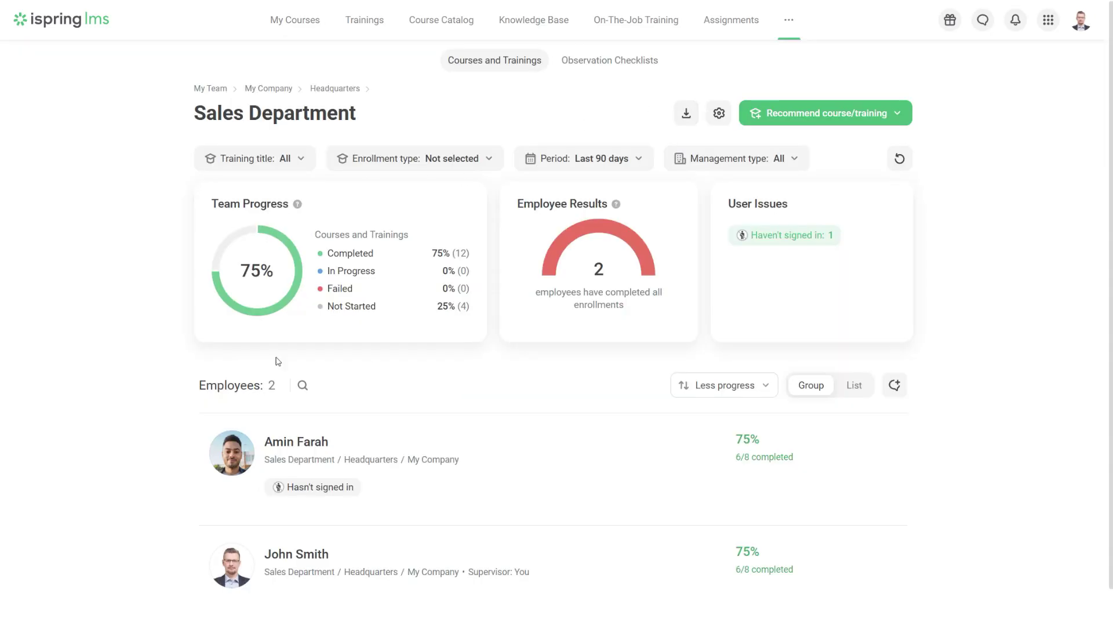
{"action": "scroll", "coordinate": [371, 378], "scroll_direction": "down", "scroll_amount": 1}
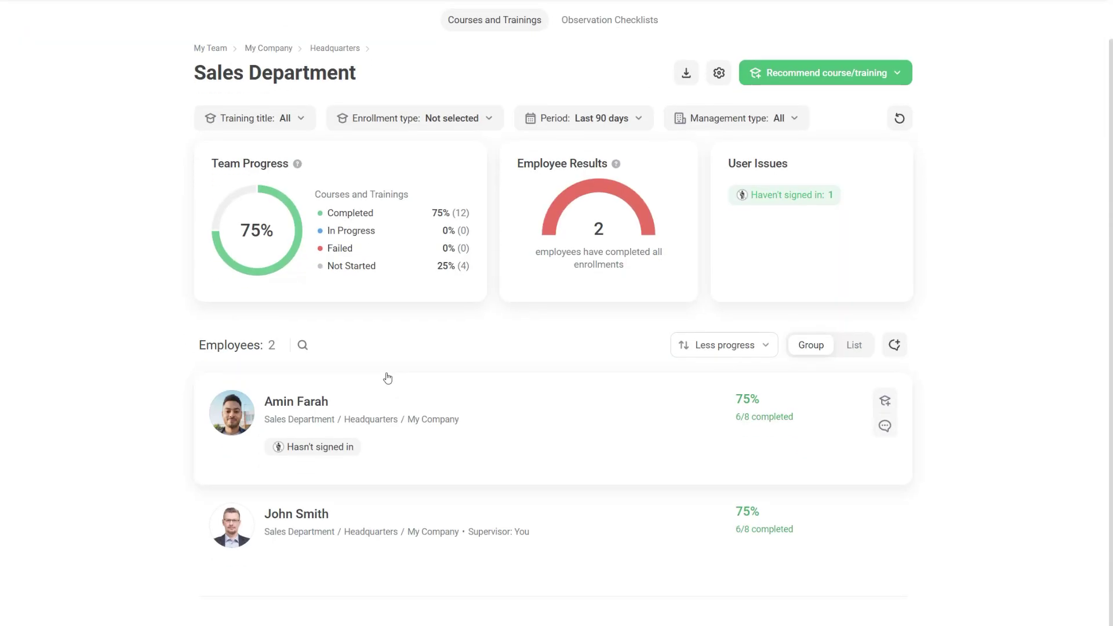
{"action": "scroll", "coordinate": [394, 582], "scroll_direction": "up", "scroll_amount": 1}
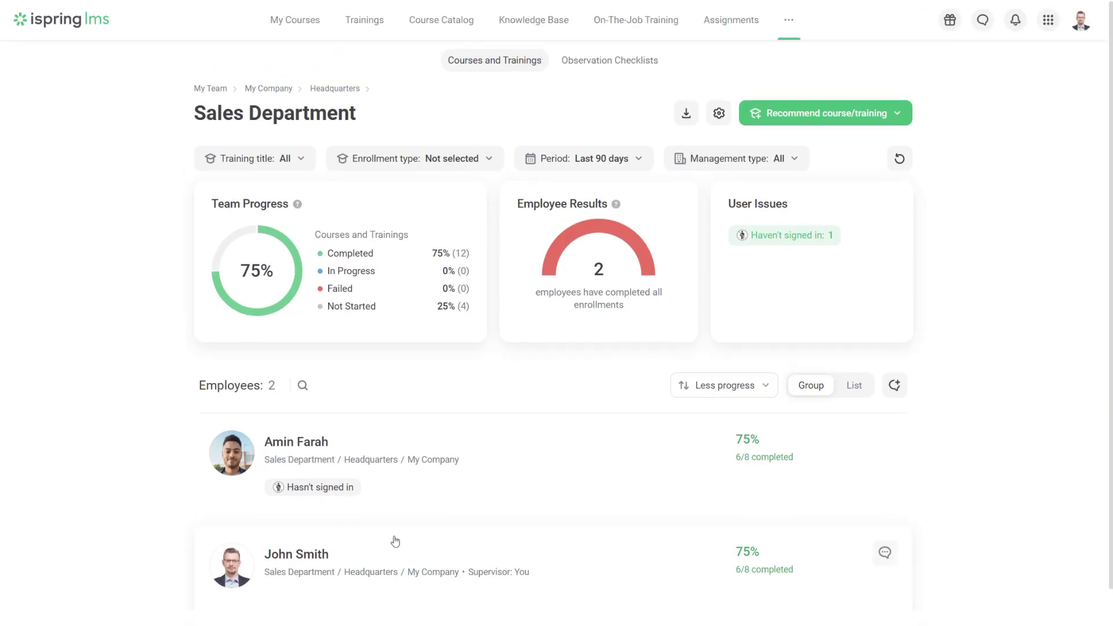
{"action": "left_click", "coordinate": [534, 20]}
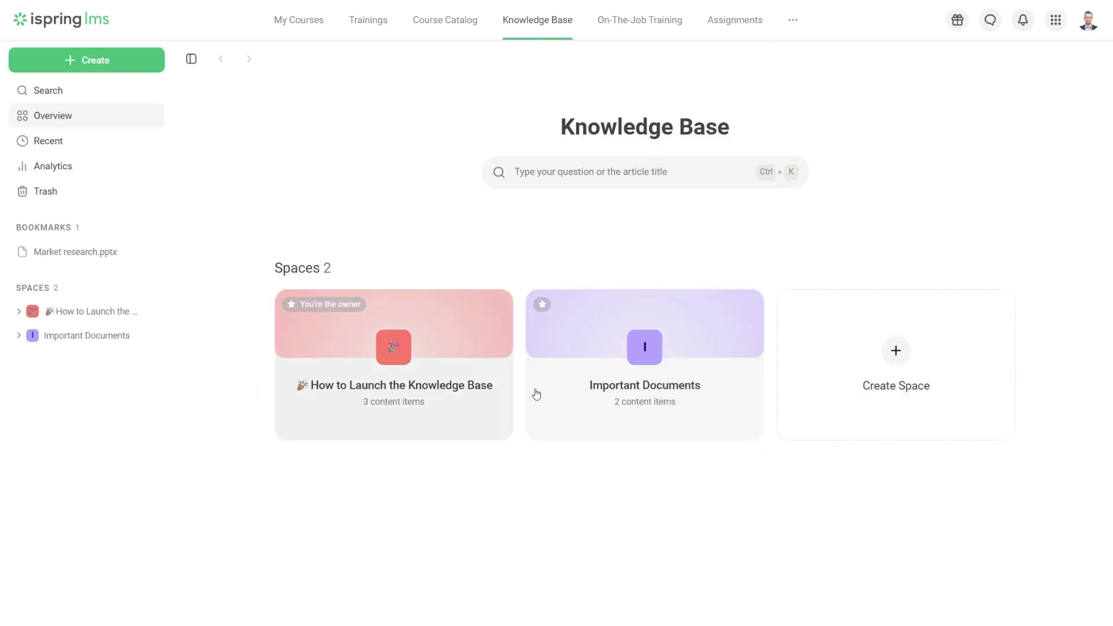
- Open Important Documents > For Managers and preview Price2025.pdf
{"action": "left_click", "coordinate": [590, 386]}
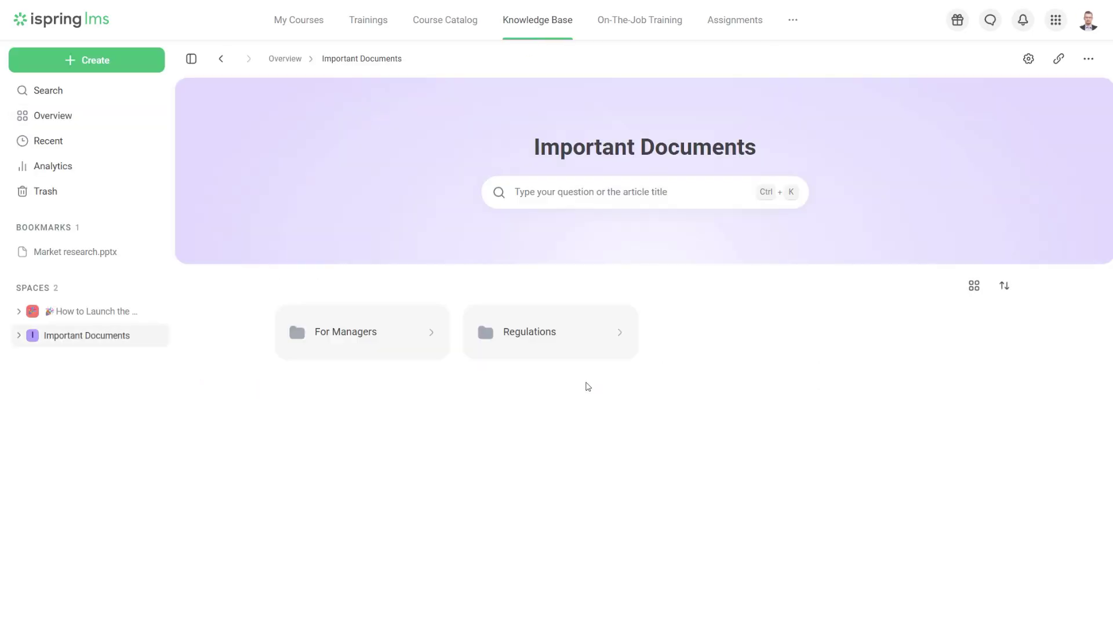
{"action": "left_click", "coordinate": [421, 349]}
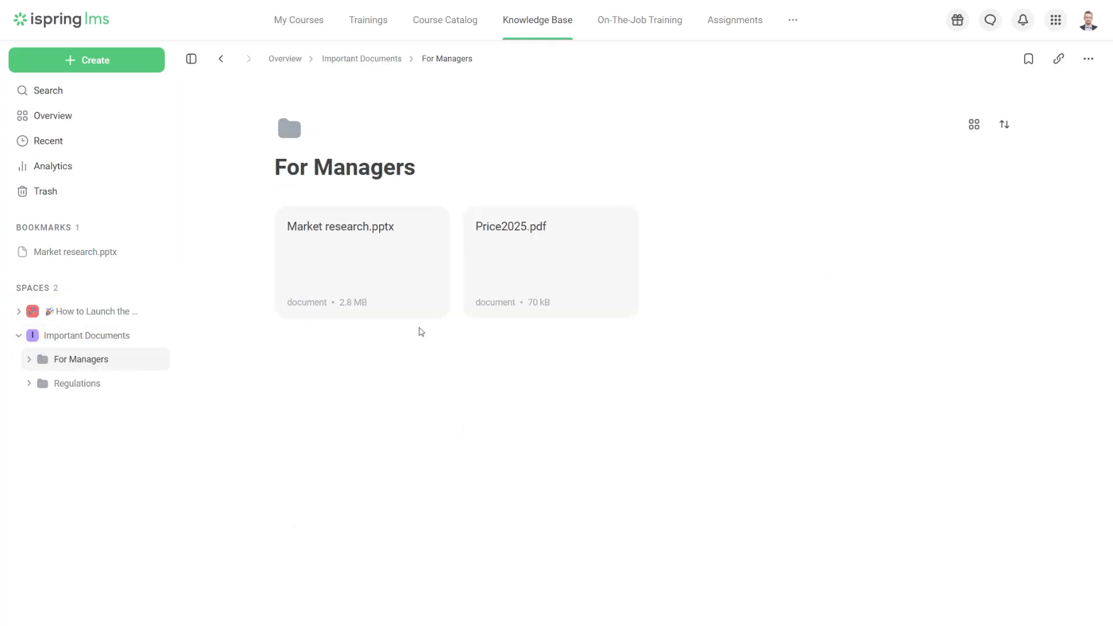
{"action": "left_click", "coordinate": [517, 271]}
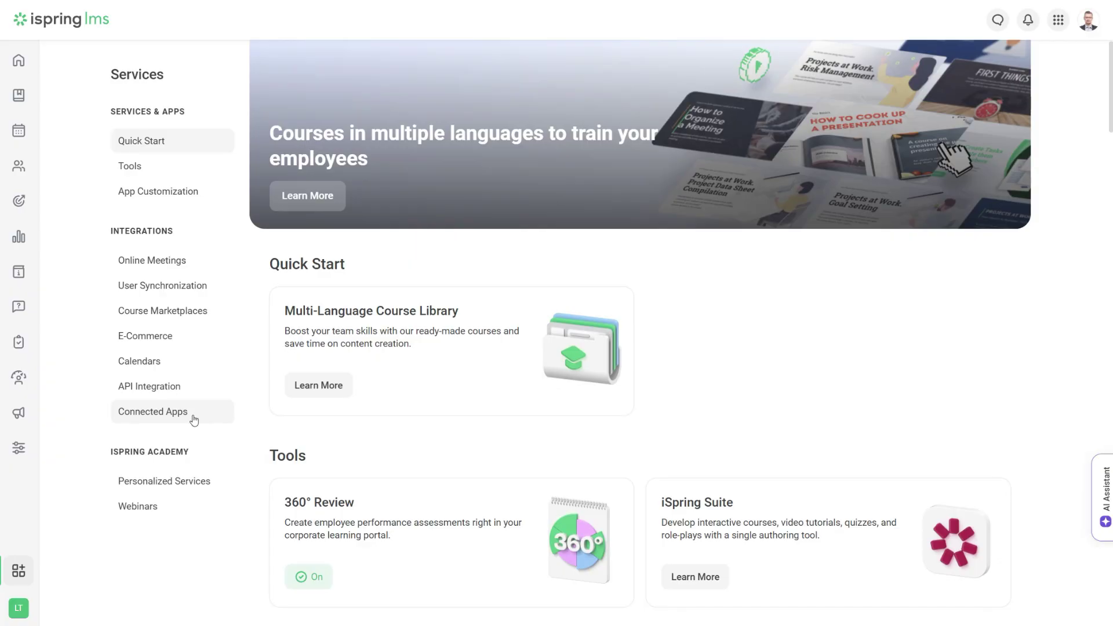
- Ask the AI Assistant 'How can I create and assign courses to users?' via its suggestion
{"action": "left_click", "coordinate": [1099, 494]}
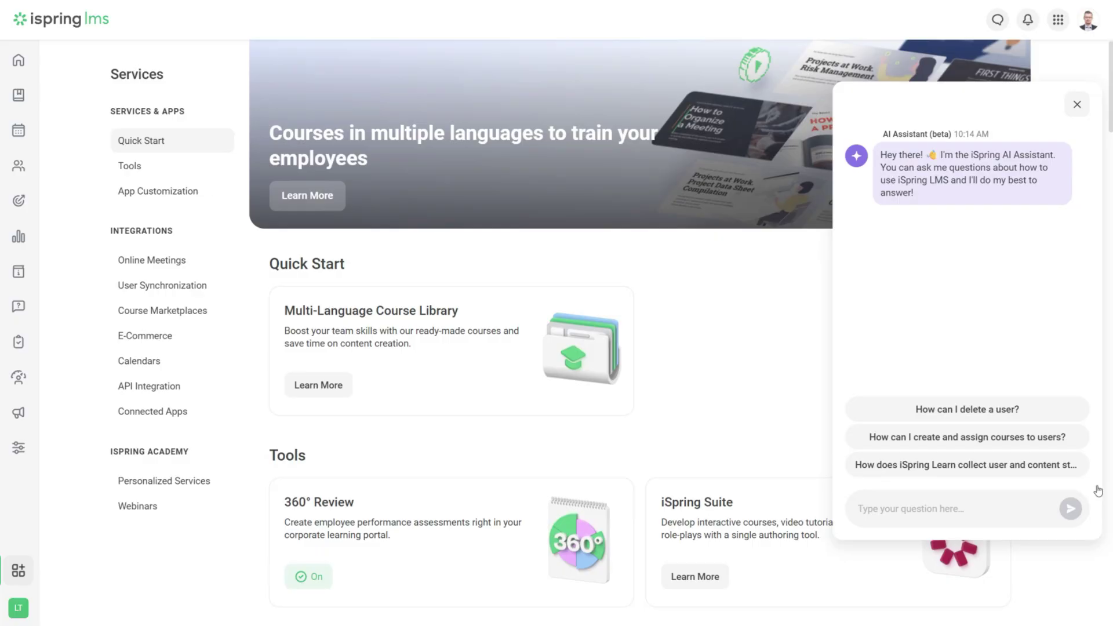
{"action": "left_click", "coordinate": [1038, 443]}
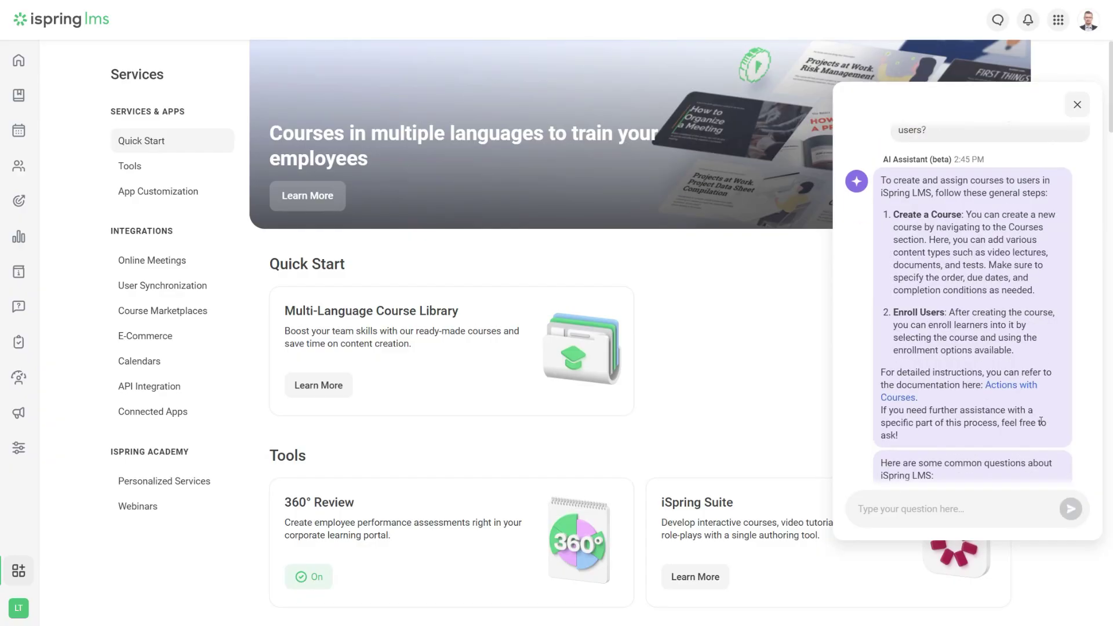